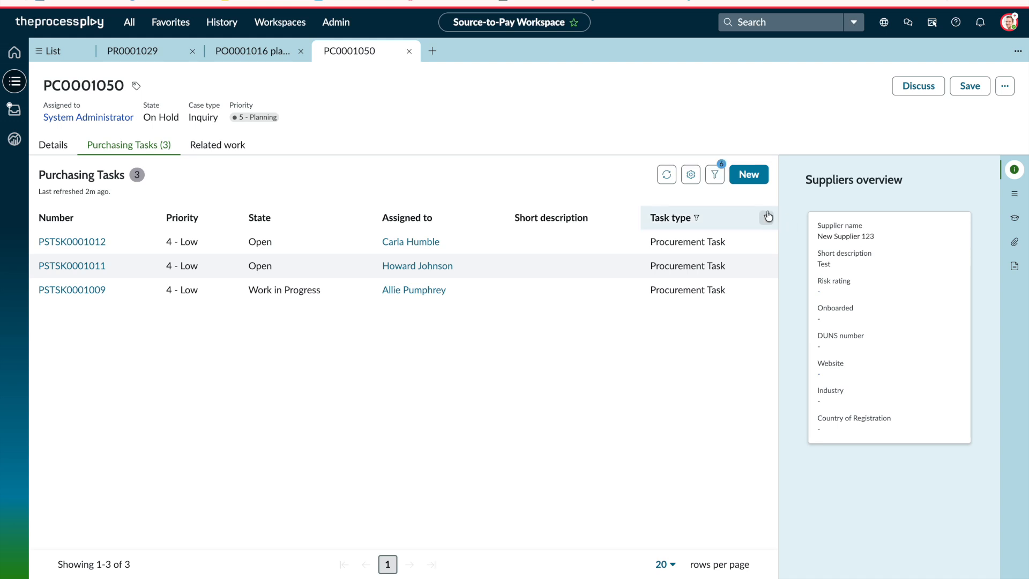
- Create a new purchasing task on case PC0001050 with task type Procurement task and action type Complete a form
{"action": "left_click", "coordinate": [750, 176]}
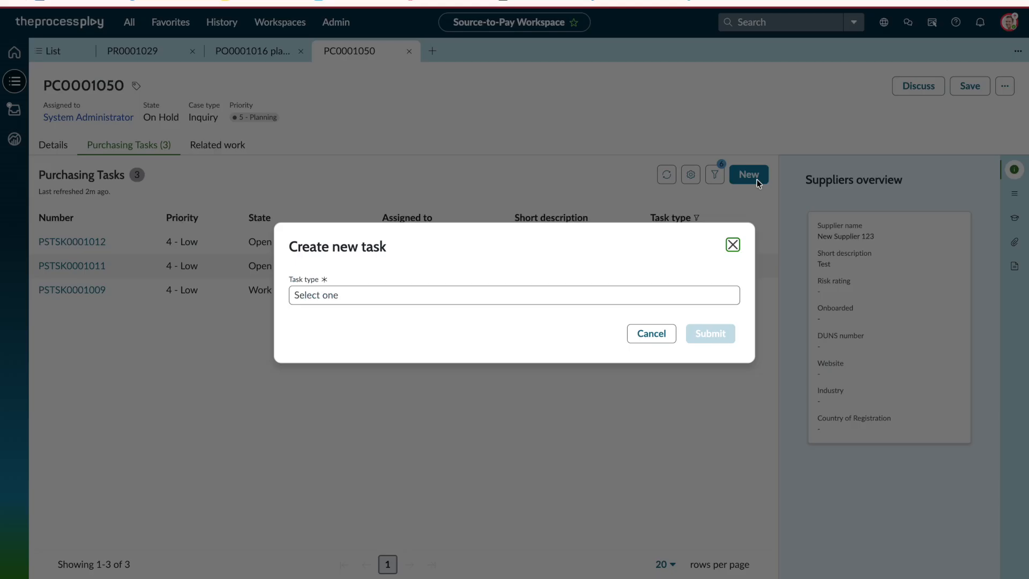
{"action": "left_click", "coordinate": [422, 298]}
{"action": "left_click", "coordinate": [406, 335]}
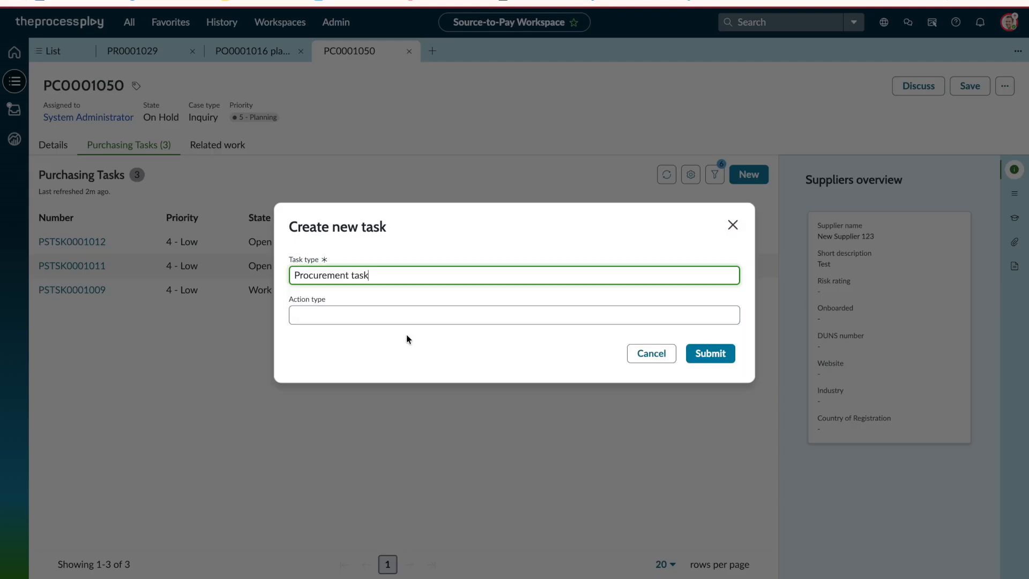
{"action": "left_click", "coordinate": [394, 311]}
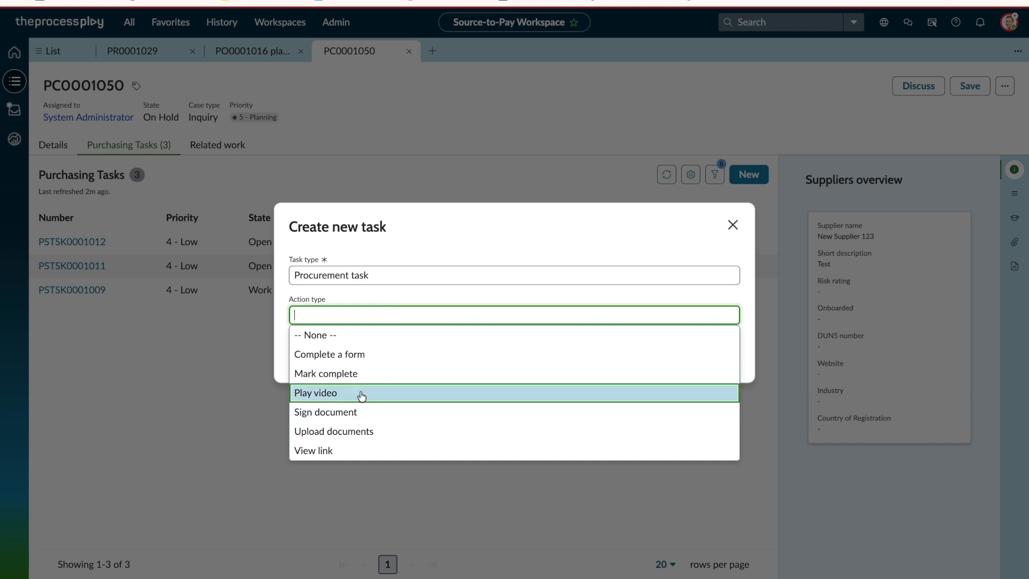
{"action": "left_click", "coordinate": [416, 355]}
{"action": "left_click", "coordinate": [723, 359]}
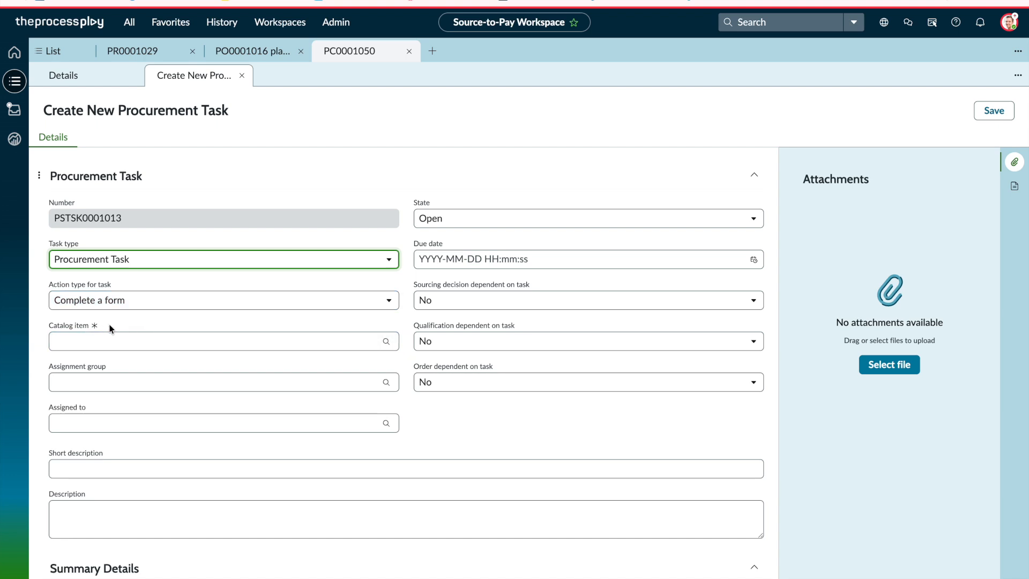
- Set the new procurement task's catalog item to Ask Procurement and fill in the employee's name as assignee
{"action": "left_click", "coordinate": [102, 342]}
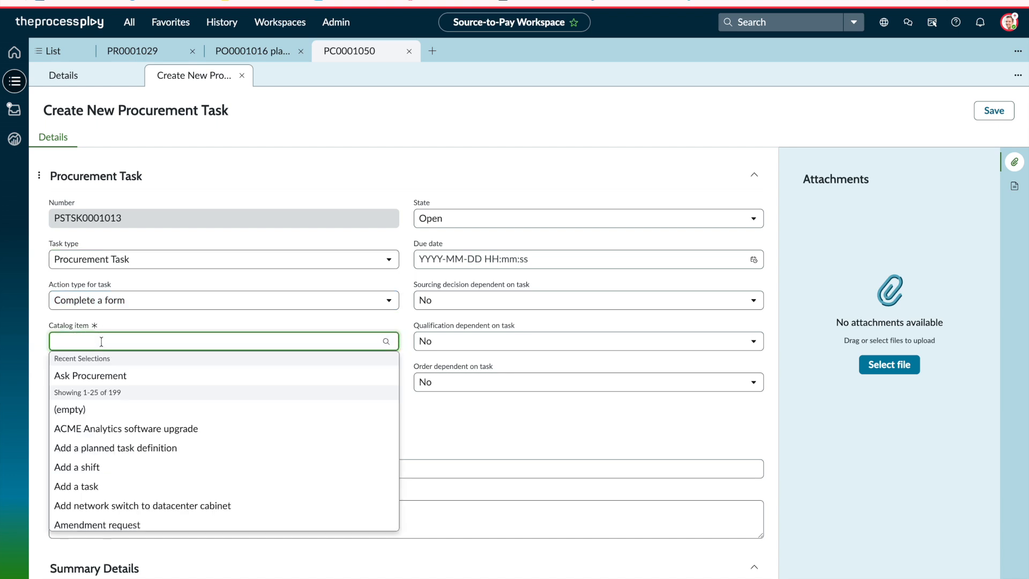
{"action": "left_click", "coordinate": [173, 386]}
{"action": "left_click", "coordinate": [174, 423]}
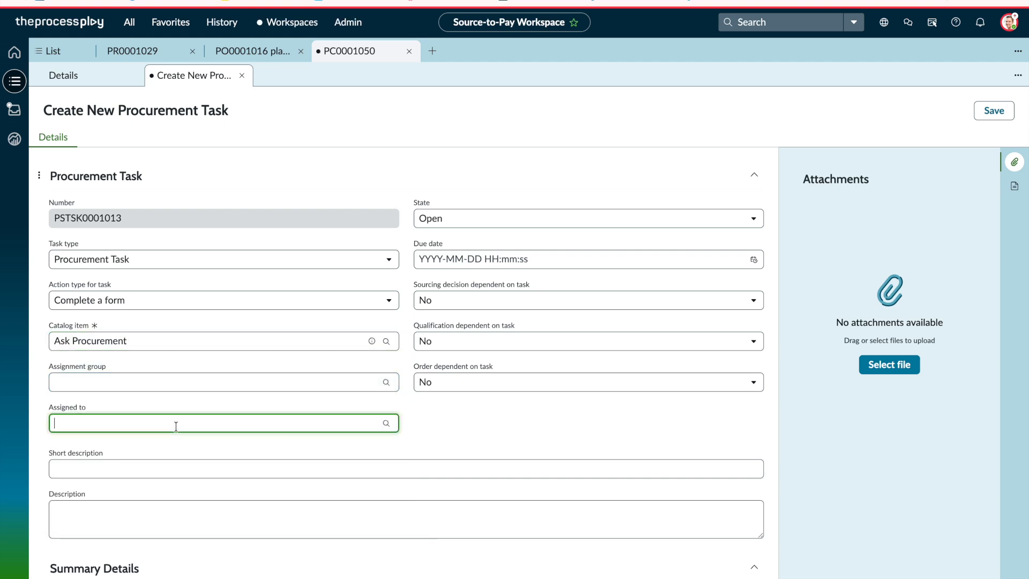
{"action": "type", "text": "carla"}
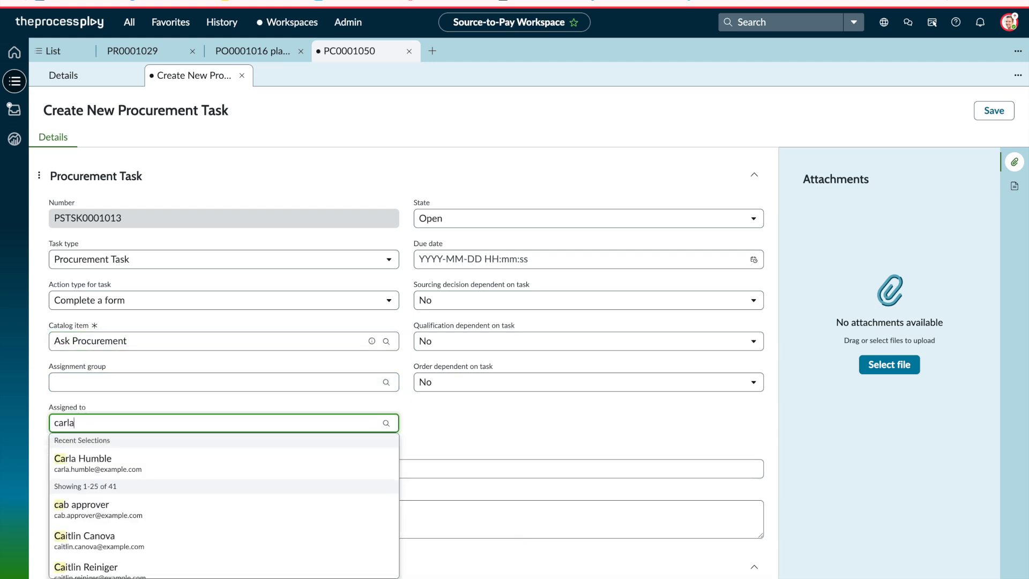
{"action": "left_click", "coordinate": [184, 462]}
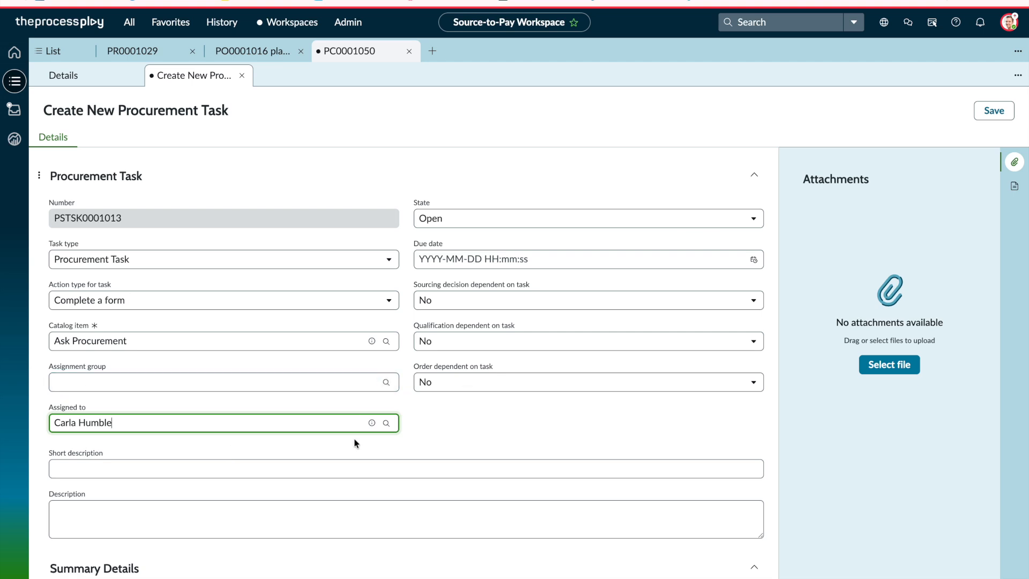
- Save the new procurement task, dismiss the notice and send the task to its assignee
{"action": "left_click", "coordinate": [986, 116]}
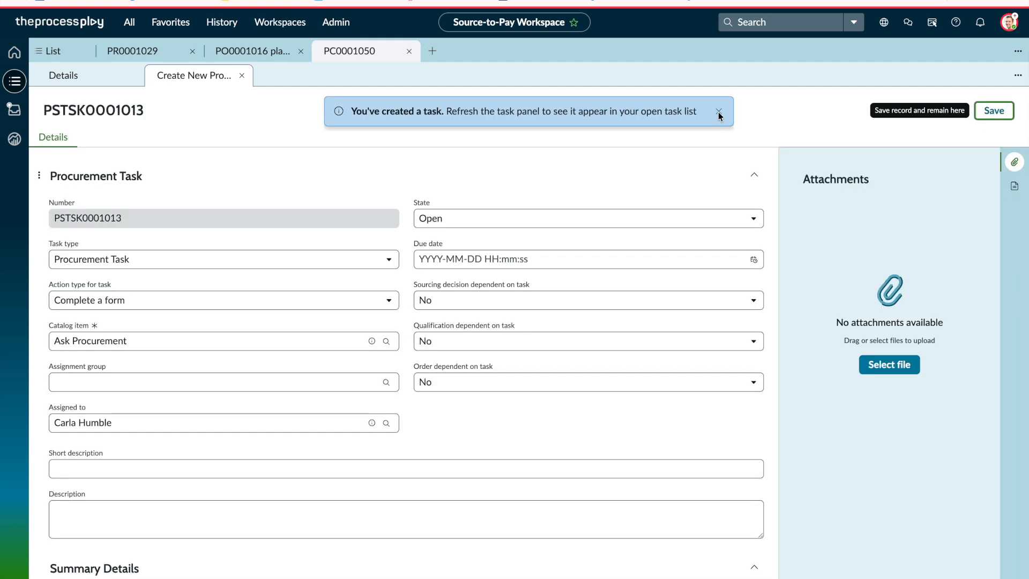
{"action": "left_click", "coordinate": [718, 111]}
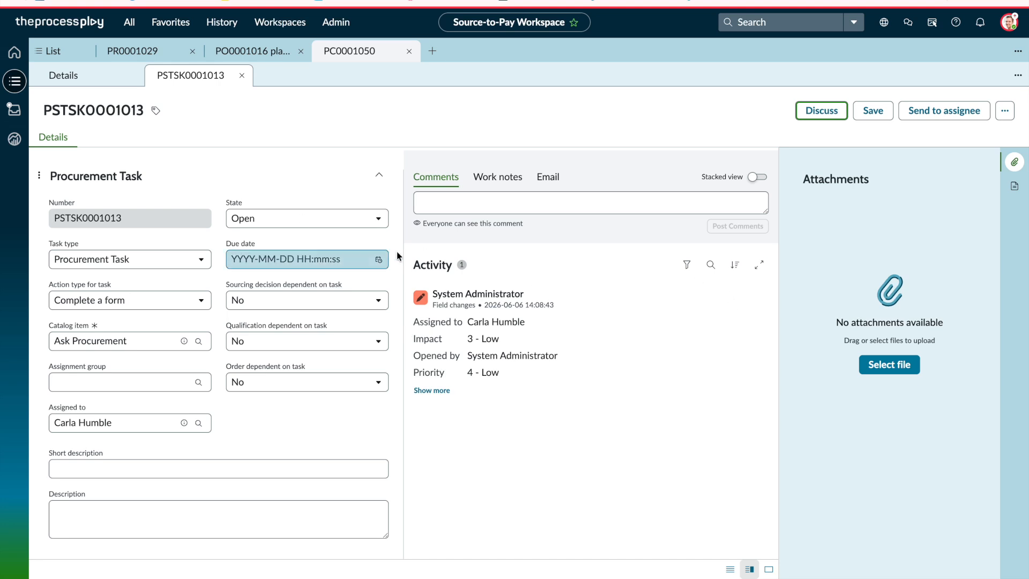
{"action": "left_click", "coordinate": [934, 113]}
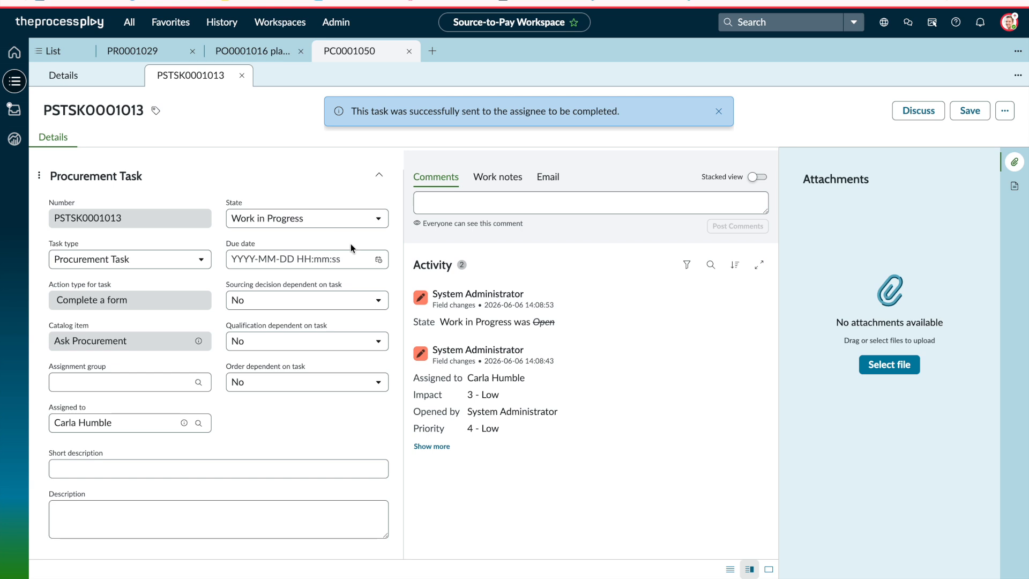
- Impersonate the employee to whom the procurement task is assigned
{"action": "left_click", "coordinate": [1009, 22]}
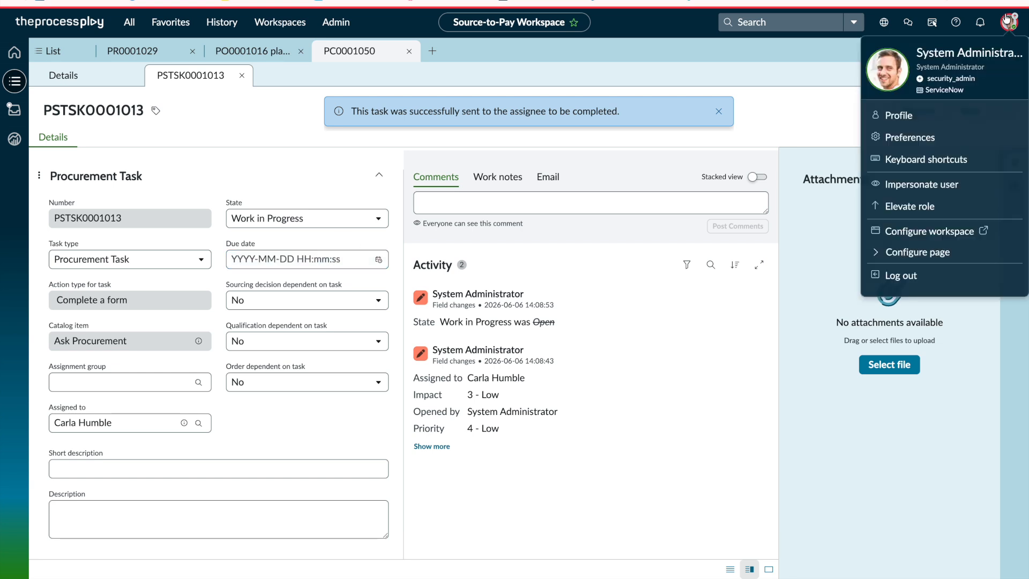
{"action": "left_click", "coordinate": [962, 188]}
{"action": "left_click", "coordinate": [489, 331]}
{"action": "left_click", "coordinate": [645, 475]}
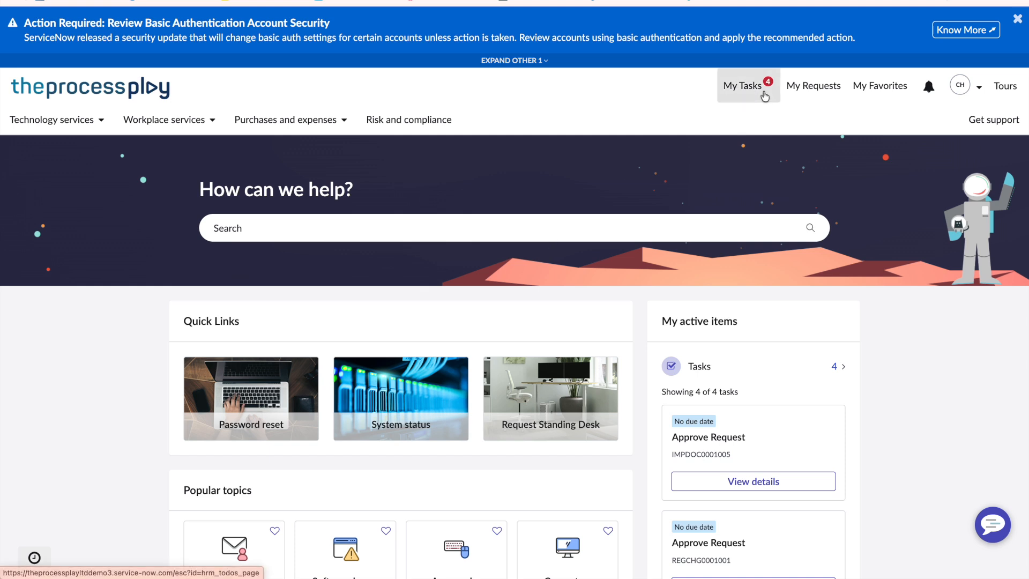
- Open the employee's My Tasks page in the portal and look through the open and completed tasks
{"action": "left_click", "coordinate": [765, 94]}
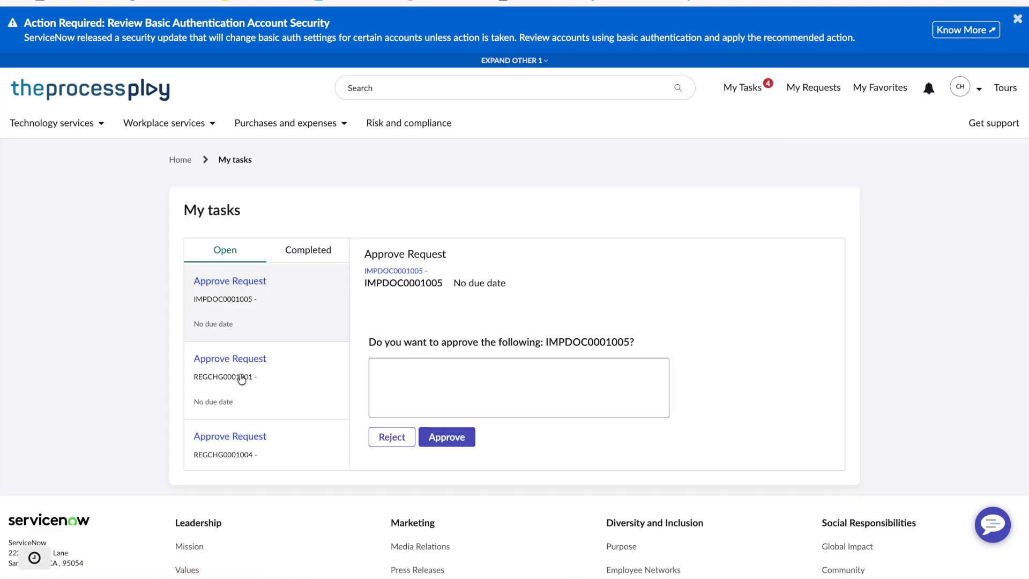
{"action": "scroll", "coordinate": [241, 379], "scroll_direction": "down", "scroll_amount": 2}
{"action": "scroll", "coordinate": [241, 379], "scroll_direction": "up", "scroll_amount": 2}
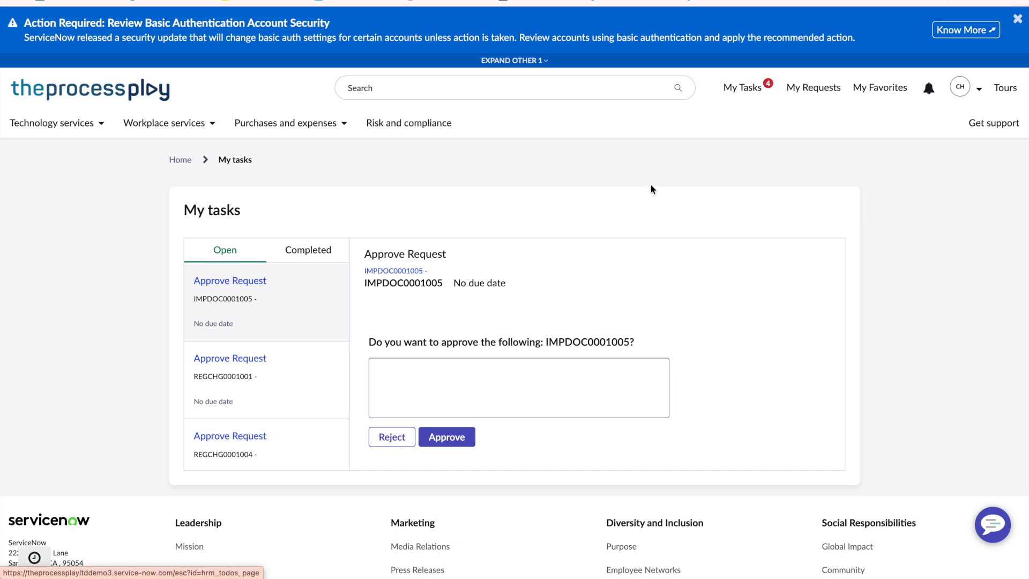
{"action": "left_click", "coordinate": [316, 253]}
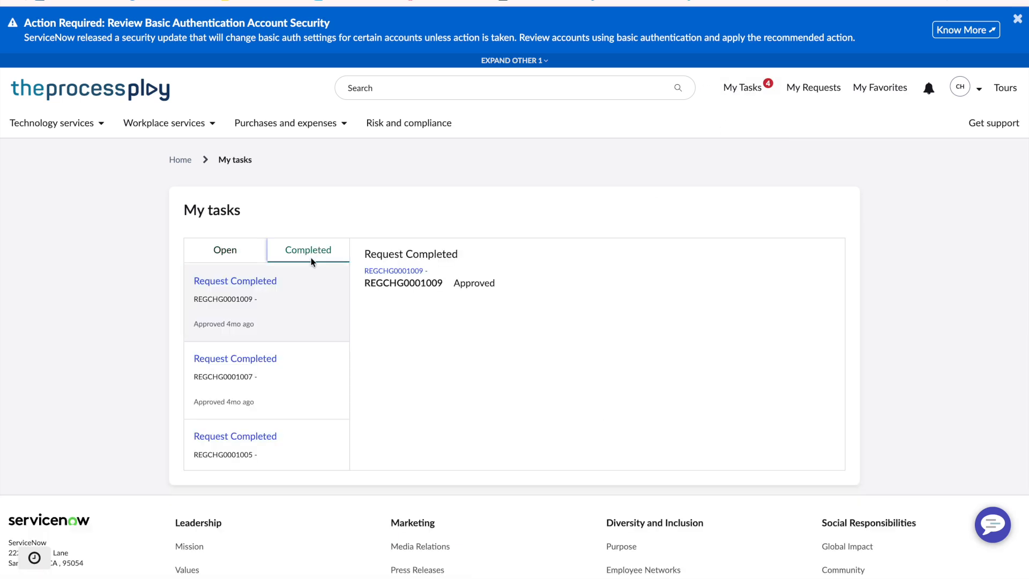
{"action": "left_click", "coordinate": [229, 253]}
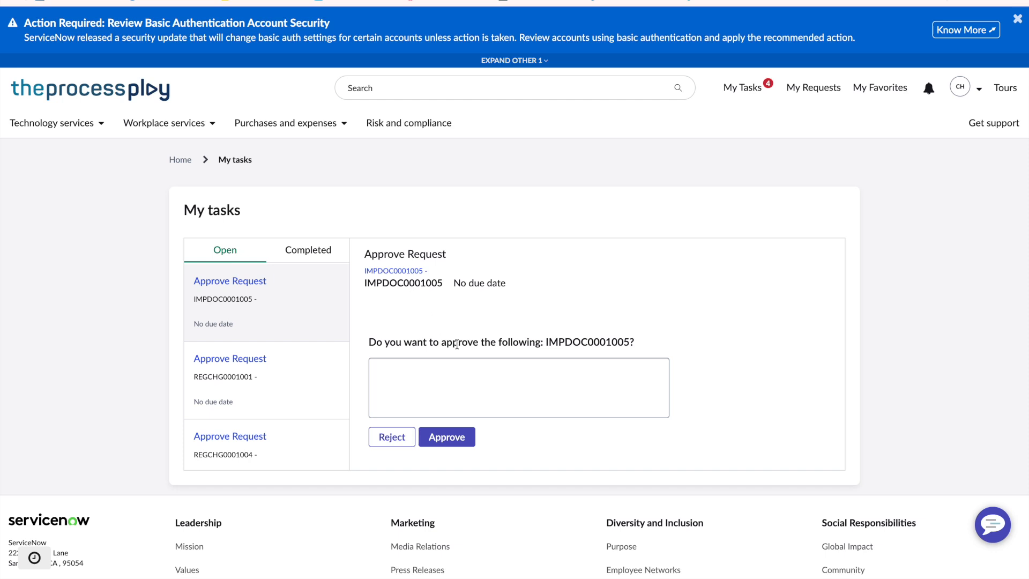
- Reject approval request IMPDOC0001005 with the comment "Testing Rejedtion"
{"action": "left_click", "coordinate": [465, 394]}
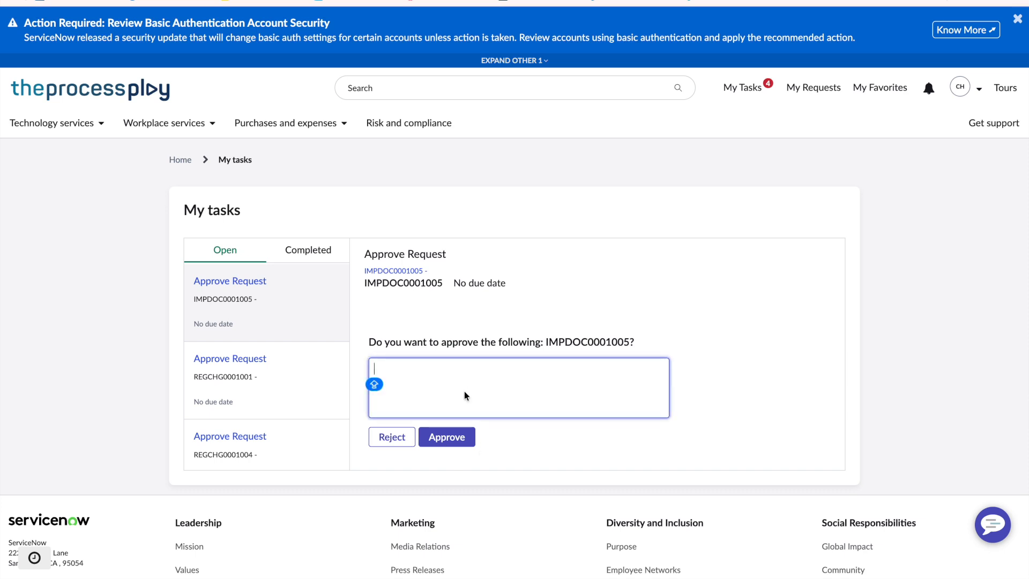
{"action": "left_click", "coordinate": [400, 436]}
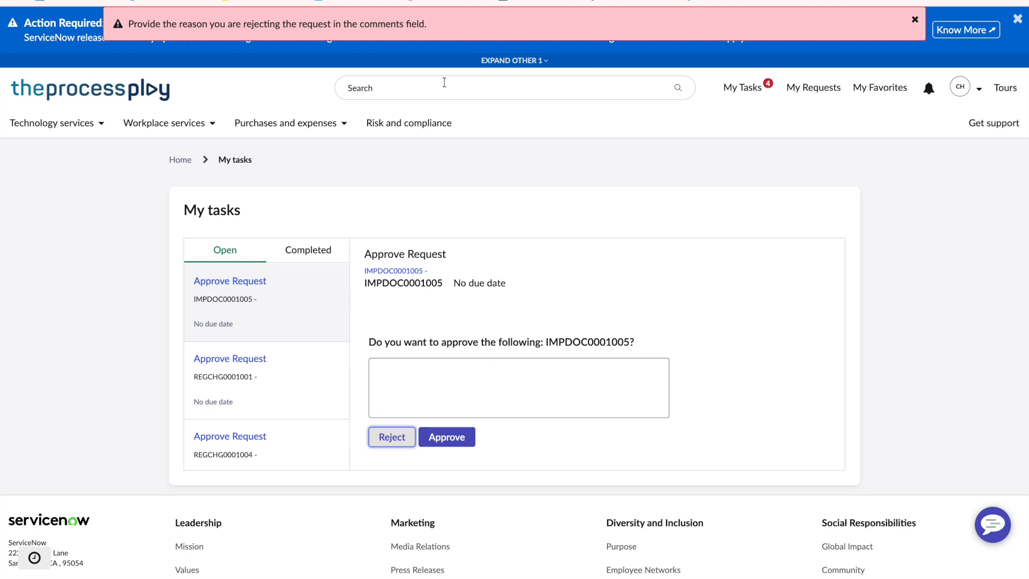
{"action": "left_click", "coordinate": [479, 381]}
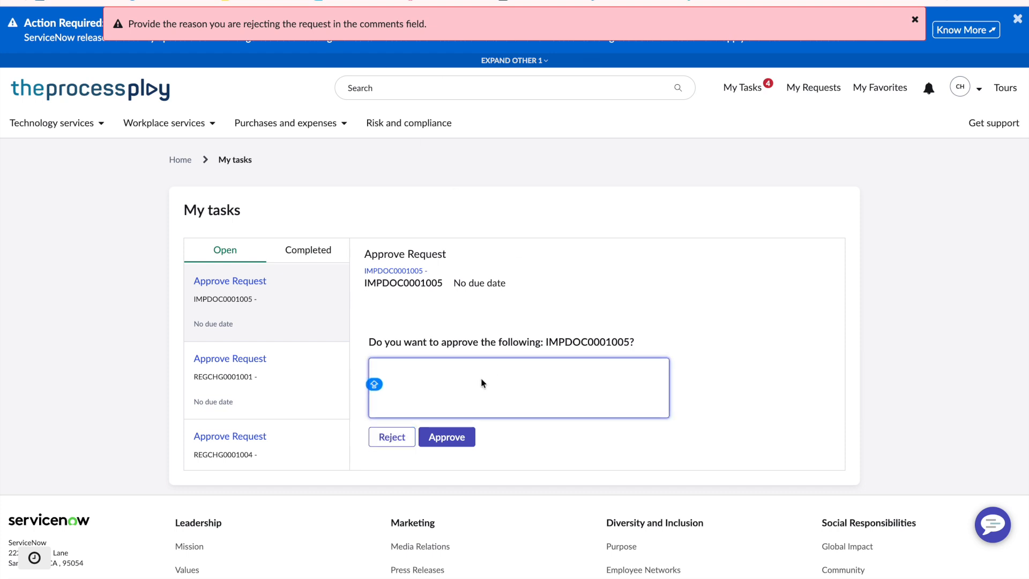
{"action": "type", "text": "Testing Rejedtion"}
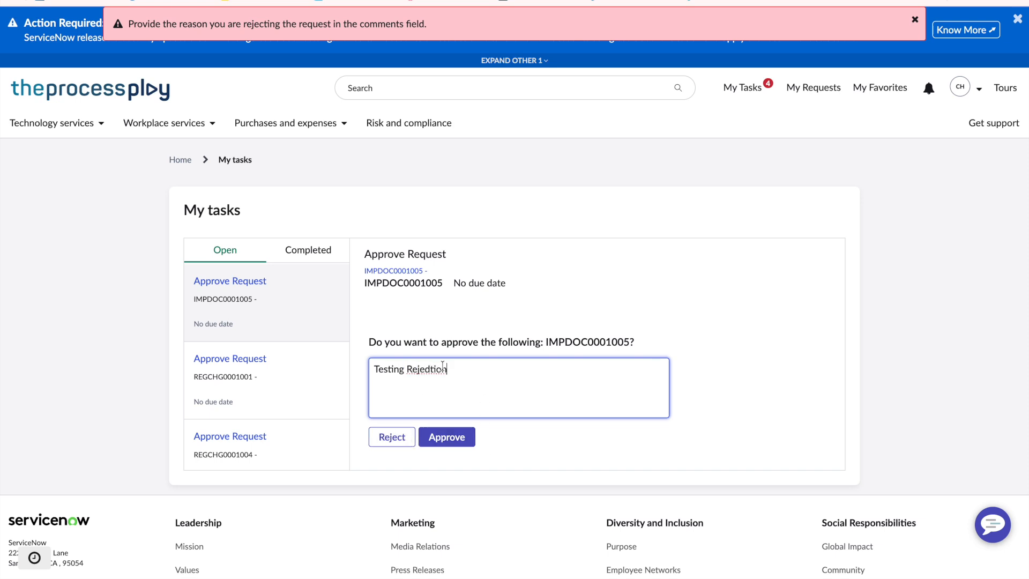
{"action": "left_click", "coordinate": [386, 445]}
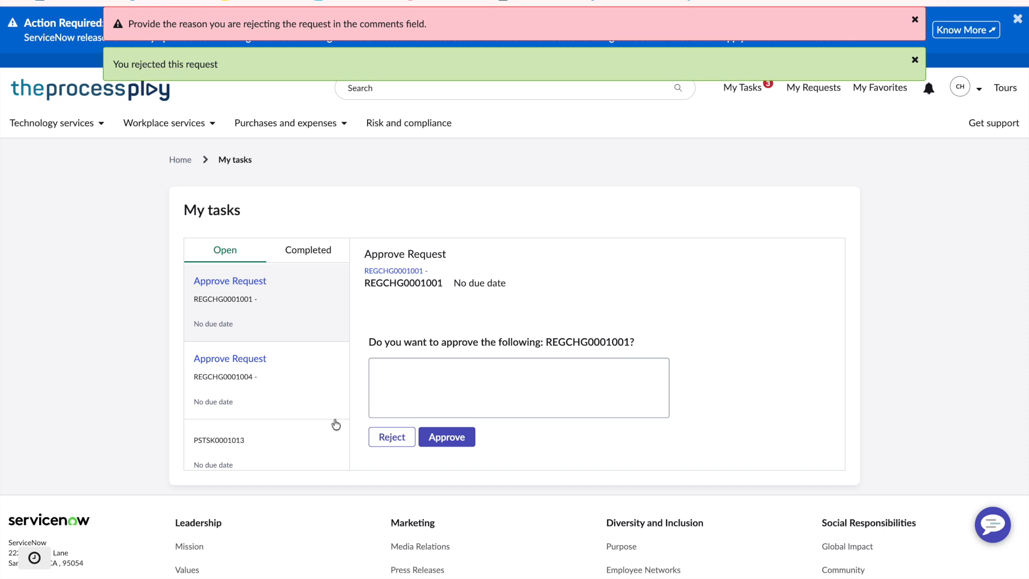
- Open task PSTSK0001013 and answer No to "Is this about a specific purchase?" in its Ask Procurement form
{"action": "scroll", "coordinate": [332, 427], "scroll_direction": "down", "scroll_amount": 1}
{"action": "left_click", "coordinate": [268, 432]}
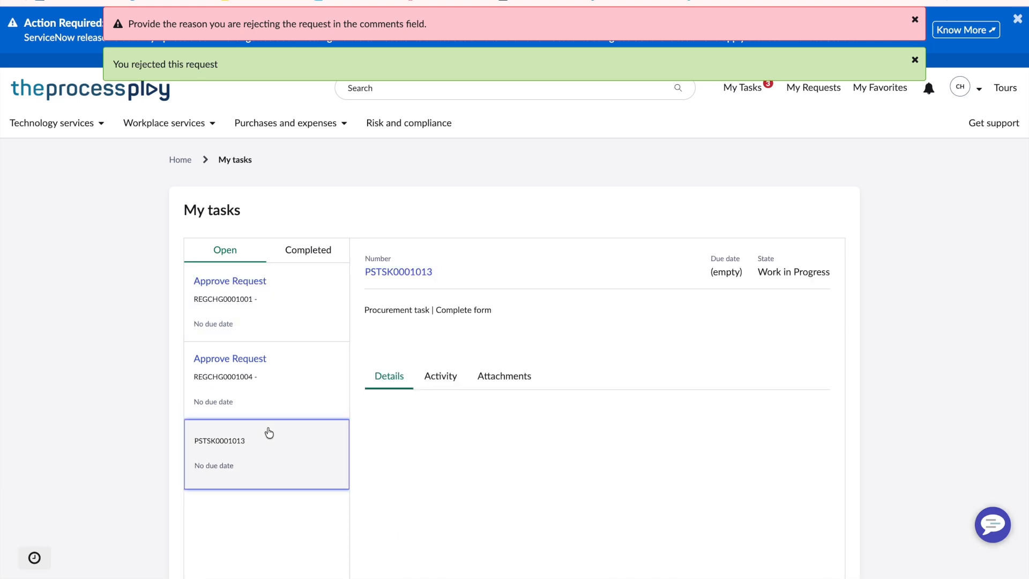
{"action": "scroll", "coordinate": [581, 326], "scroll_direction": "down", "scroll_amount": 3}
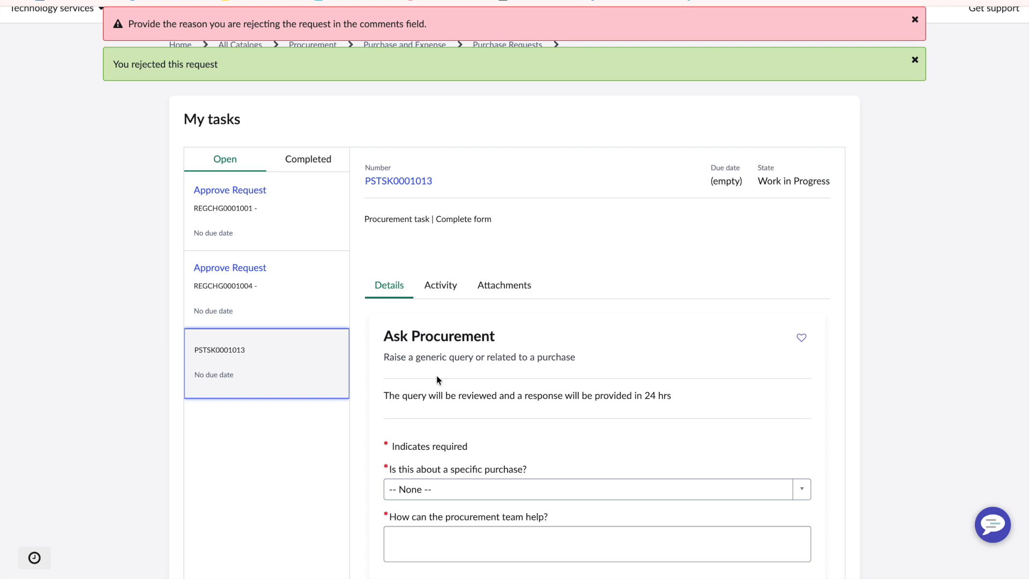
{"action": "scroll", "coordinate": [436, 380], "scroll_direction": "down", "scroll_amount": 3}
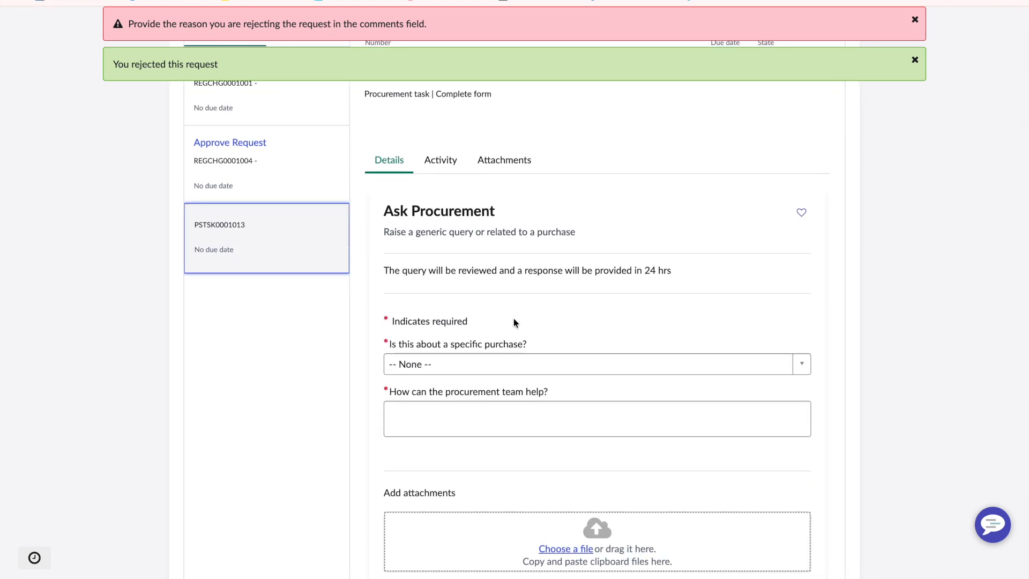
{"action": "left_click", "coordinate": [477, 365]}
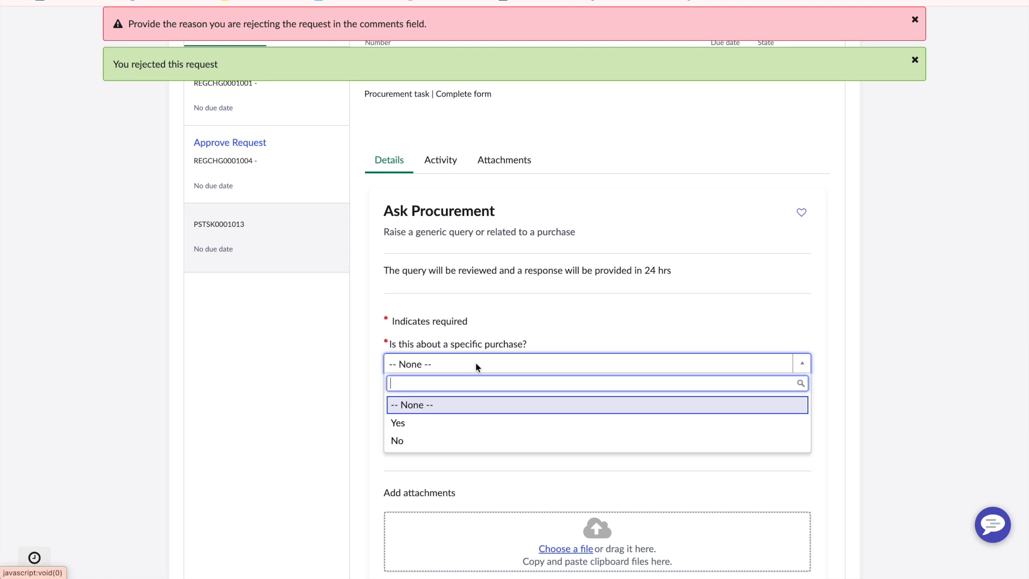
{"action": "left_click", "coordinate": [439, 439]}
- Enter "Please provide me with more support." as the answer to how the procurement team can help
{"action": "left_click", "coordinate": [444, 414]}
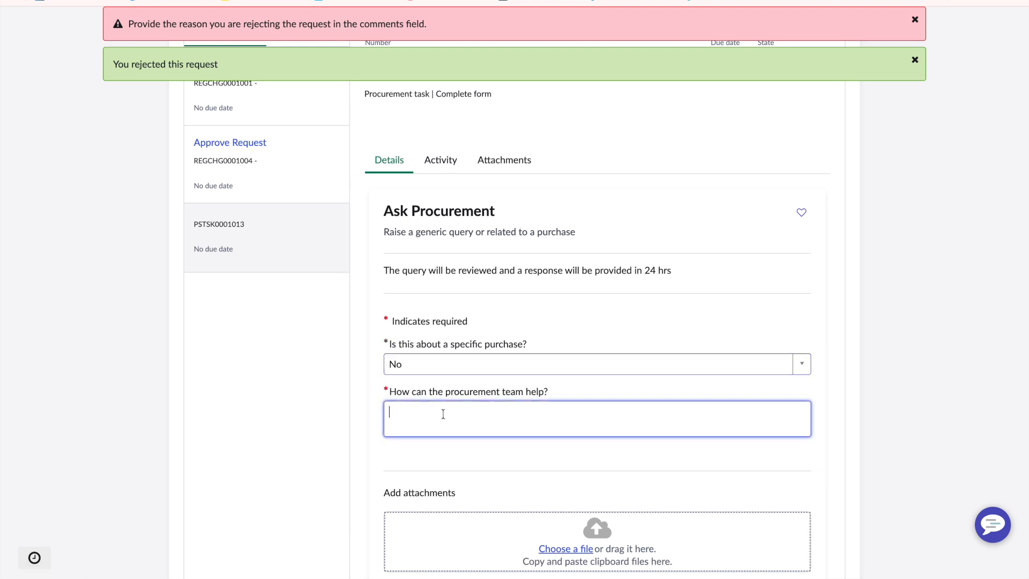
{"action": "type", "text": "T"}
{"action": "key", "text": "BackSpace"}
{"action": "type", "text": "Please "}
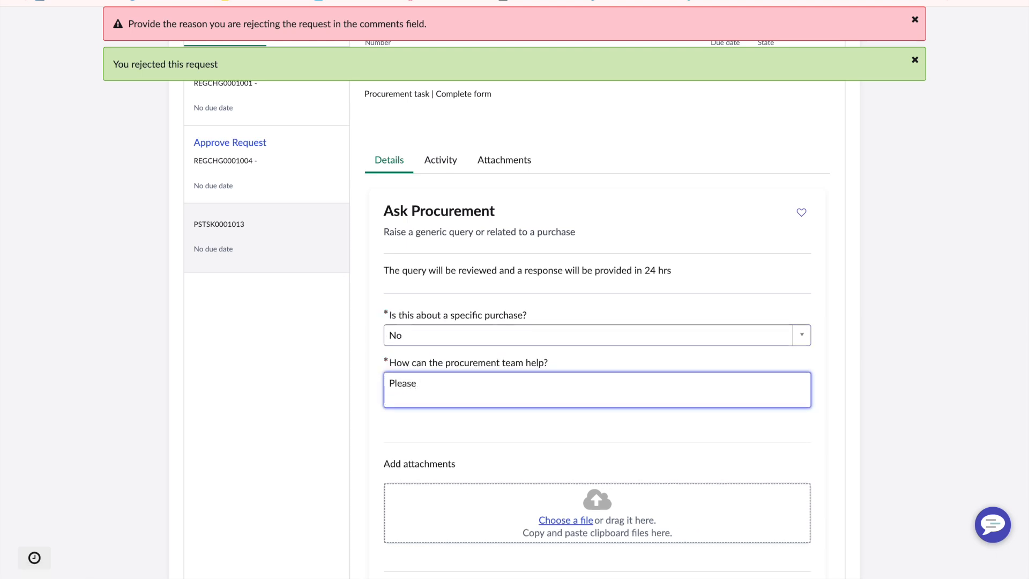
{"action": "type", "text": "provide "}
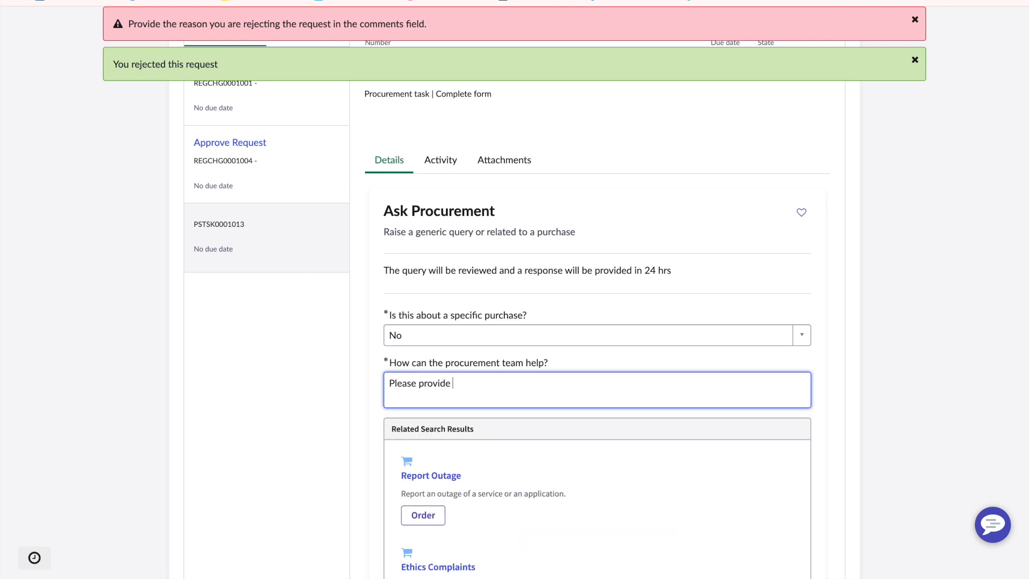
{"action": "type", "text": "me with more support."}
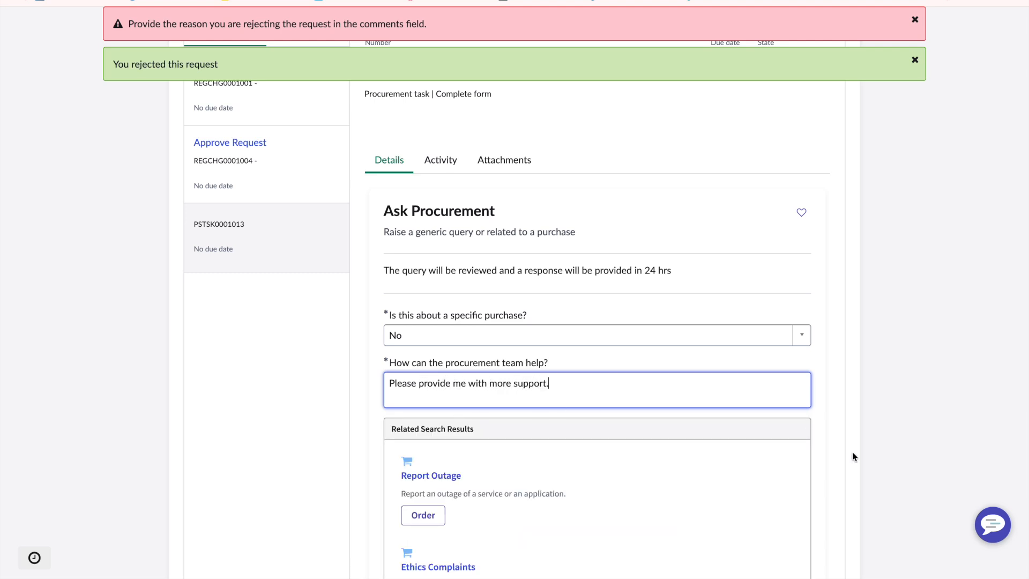
- Submit the completed Ask Procurement form and dismiss the notification messages
{"action": "scroll", "coordinate": [846, 449], "scroll_direction": "down", "scroll_amount": 20}
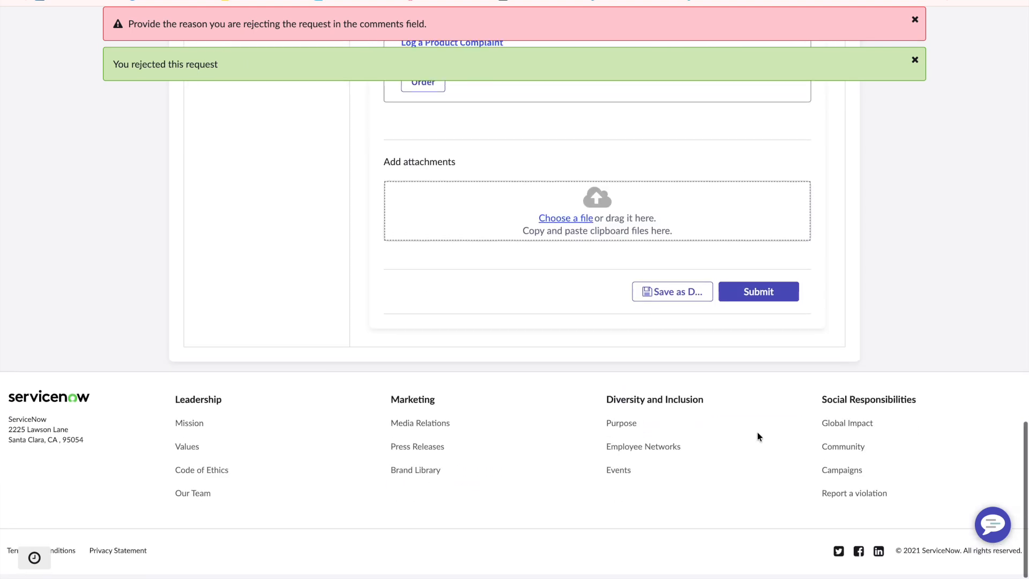
{"action": "scroll", "coordinate": [758, 434], "scroll_direction": "up", "scroll_amount": 5}
{"action": "scroll", "coordinate": [751, 436], "scroll_direction": "down", "scroll_amount": 2}
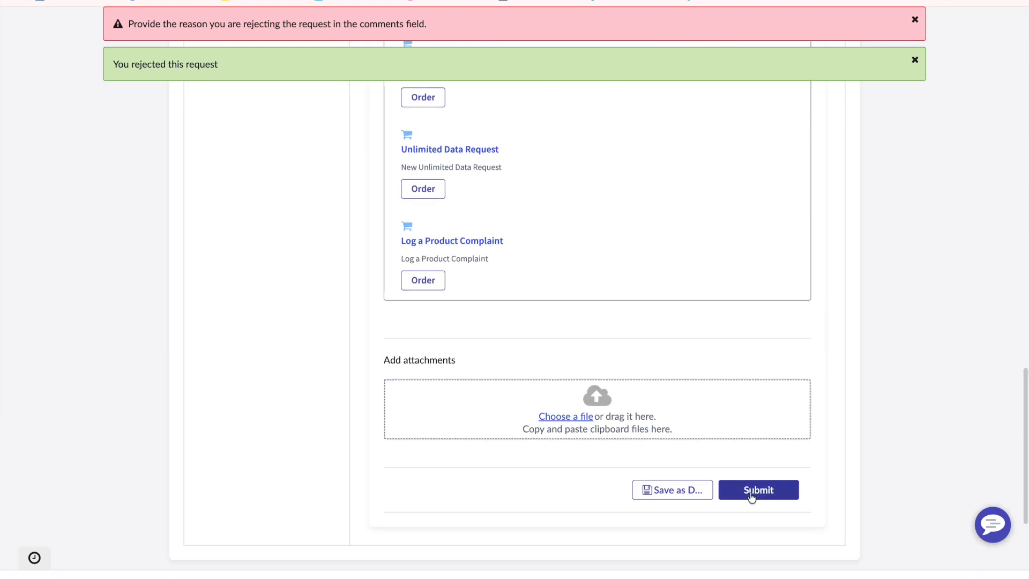
{"action": "left_click", "coordinate": [750, 496]}
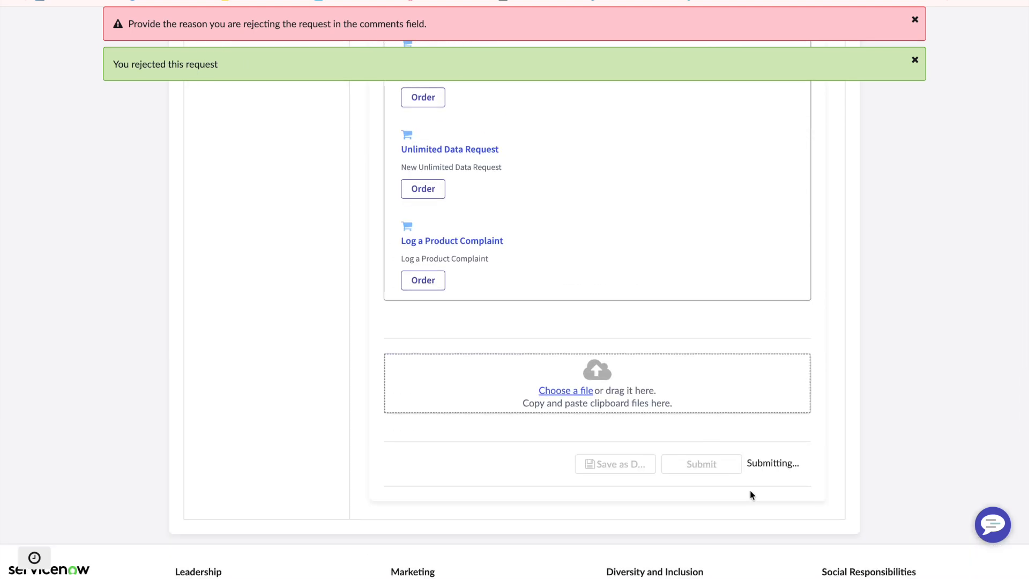
{"action": "left_click", "coordinate": [915, 60]}
{"action": "left_click", "coordinate": [915, 21]}
{"action": "scroll", "coordinate": [806, 247], "scroll_direction": "up", "scroll_amount": 4}
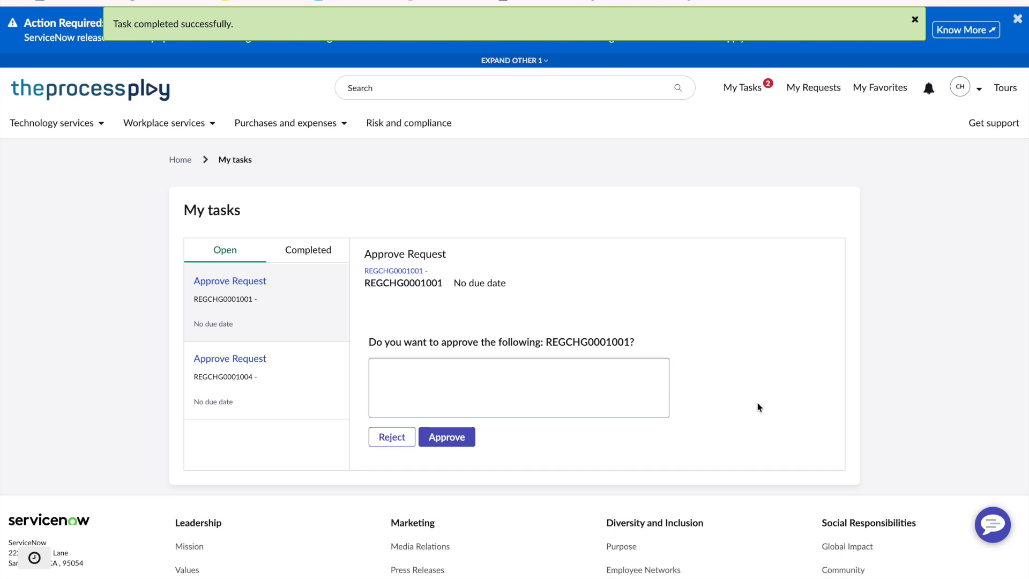
{"action": "left_click", "coordinate": [915, 20]}
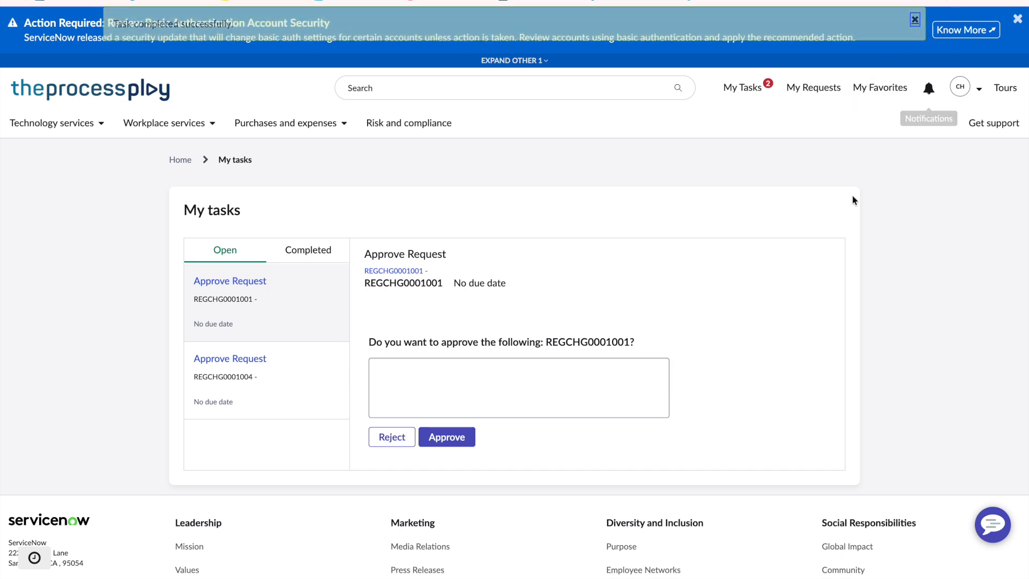